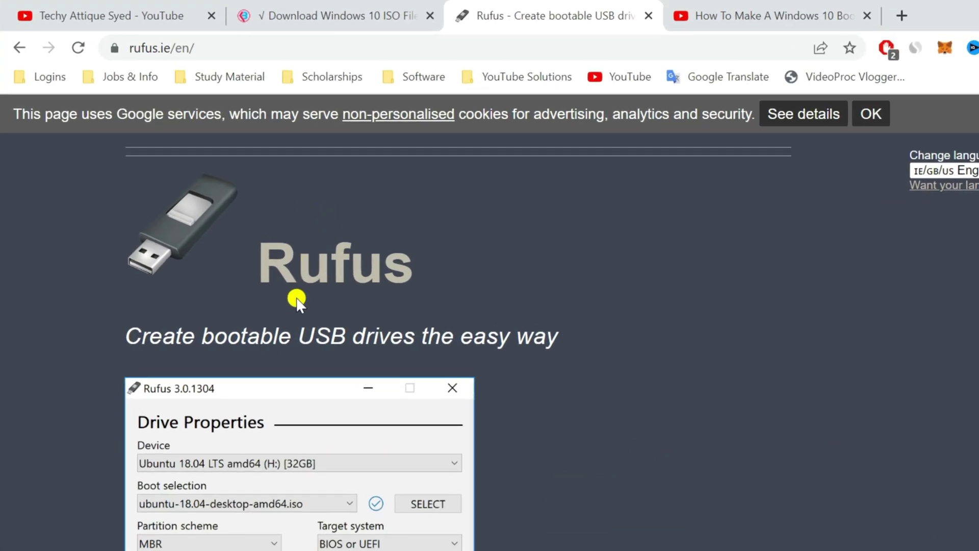
# Scroll to the Rufus 3.20 download section, then read through the kil0bit Windows 10 ISO article
pyautogui.click(199, 46)
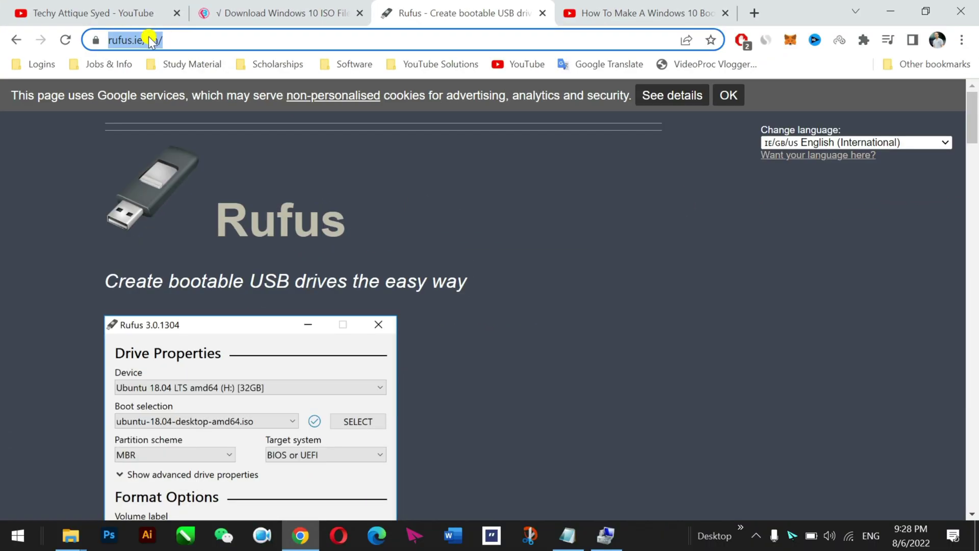
pyautogui.scroll(-15, 251, 190)
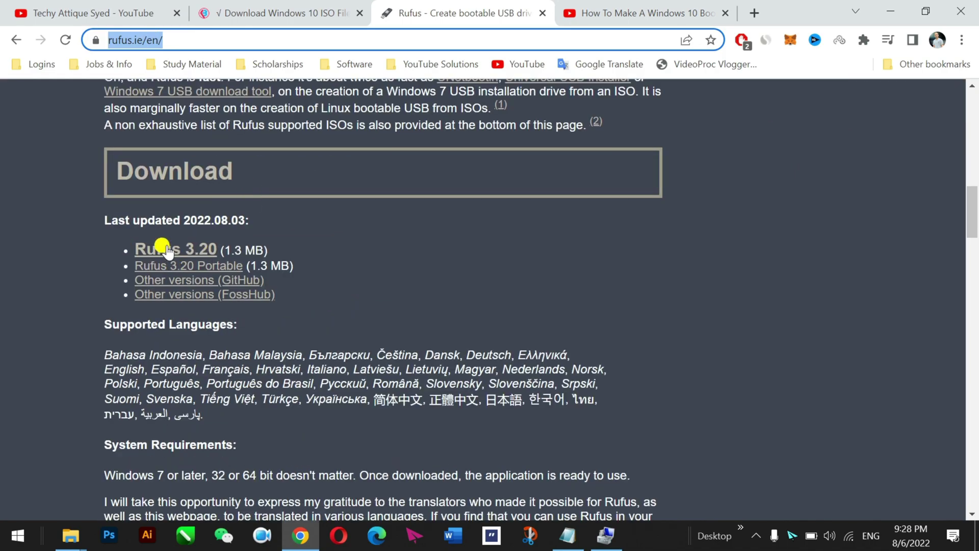
pyautogui.hotkey('ctrl', 'shift', 'Tab')
pyautogui.scroll(5, 251, 219)
pyautogui.click(161, 39)
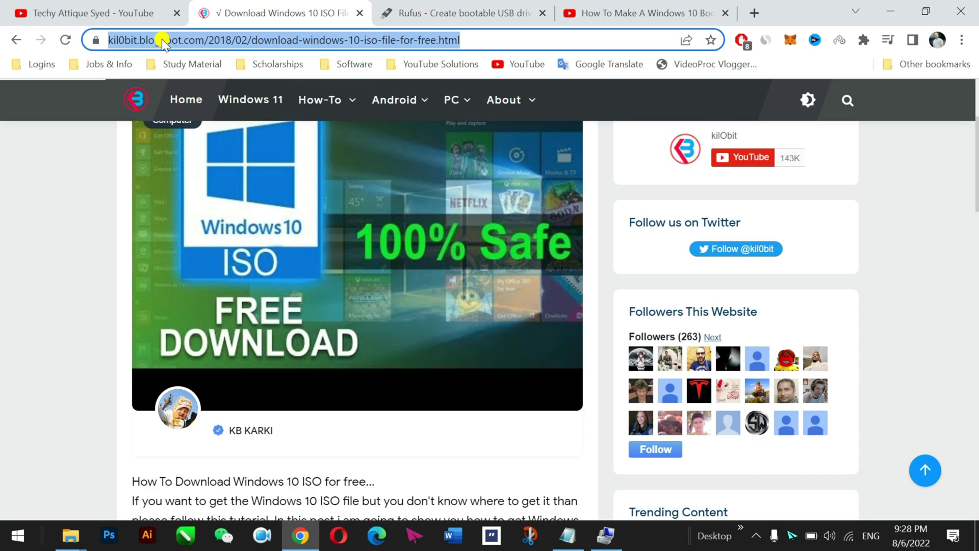
pyautogui.scroll(3, 309, 225)
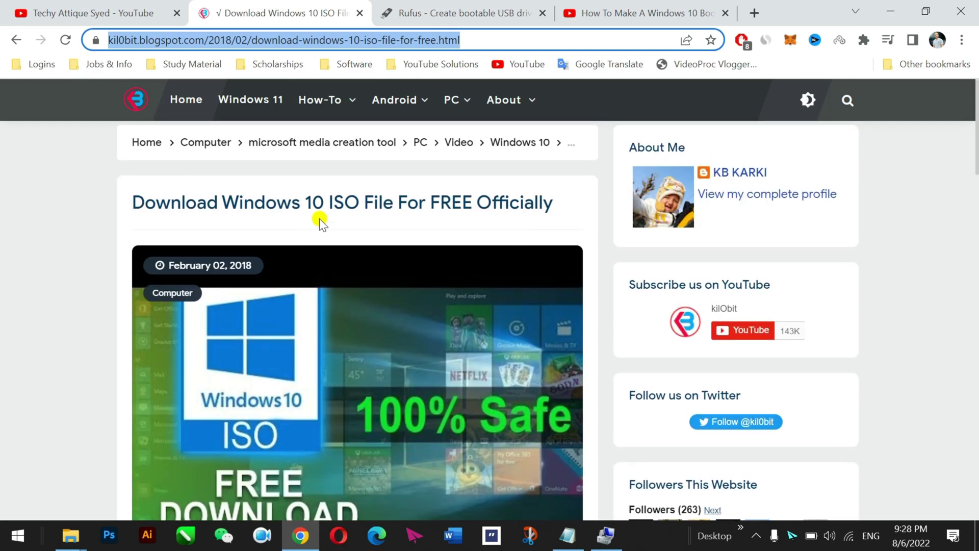
pyautogui.scroll(-15, 319, 219)
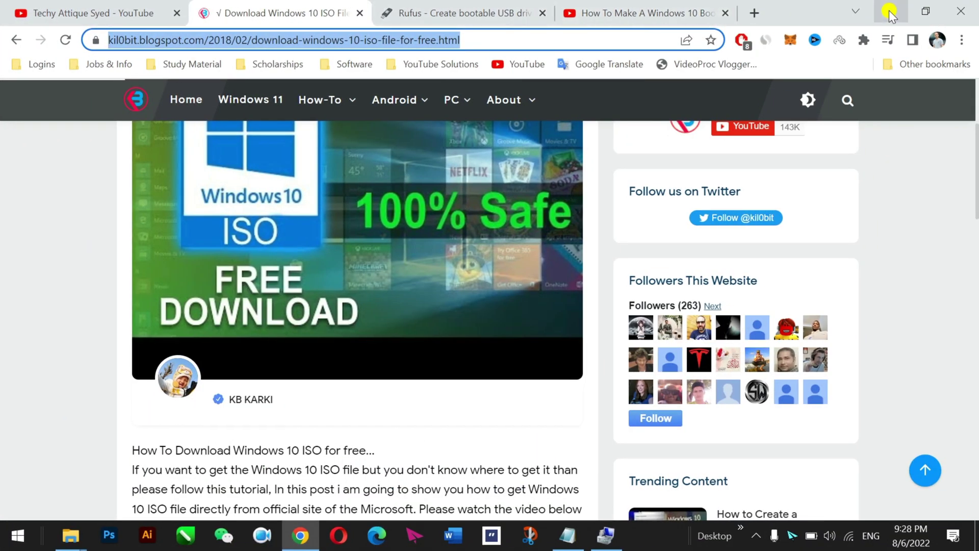
# Minimize Chrome, browse the bootable usb window folder and open the Make Bootable USB software folder
pyautogui.click(888, 11)
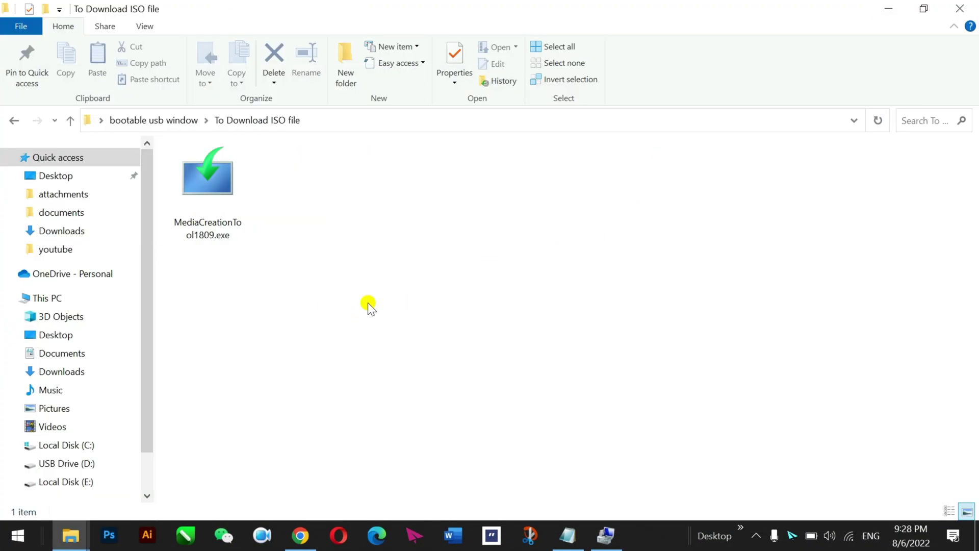
pyautogui.hotkey('alt', 'Left')
pyautogui.moveTo(621, 192); pyautogui.dragTo(270, 209)
pyautogui.moveTo(580, 533)
pyautogui.doubleClick(284, 192)
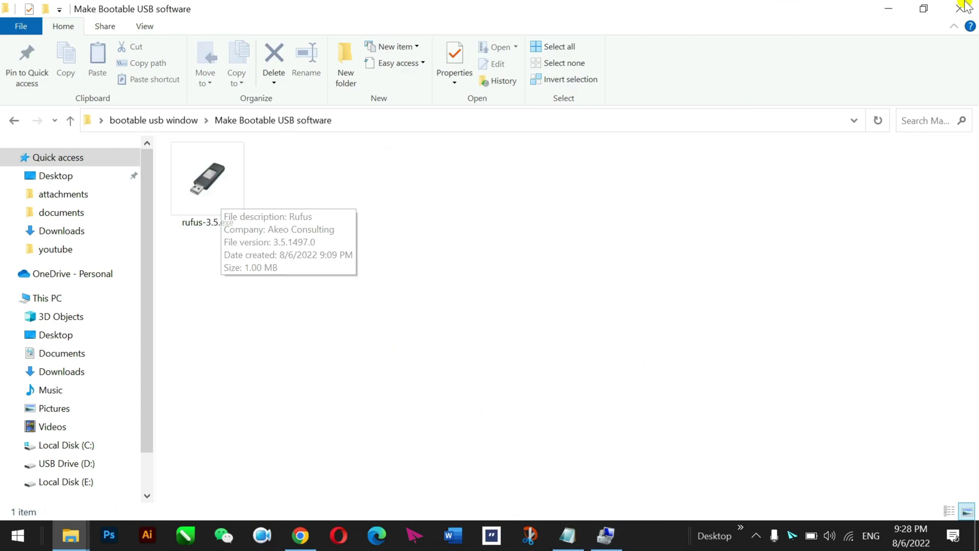
# Review the files on USB Drive (D:) through This PC (57.4 GB free), then close Explorer
pyautogui.click(886, 11)
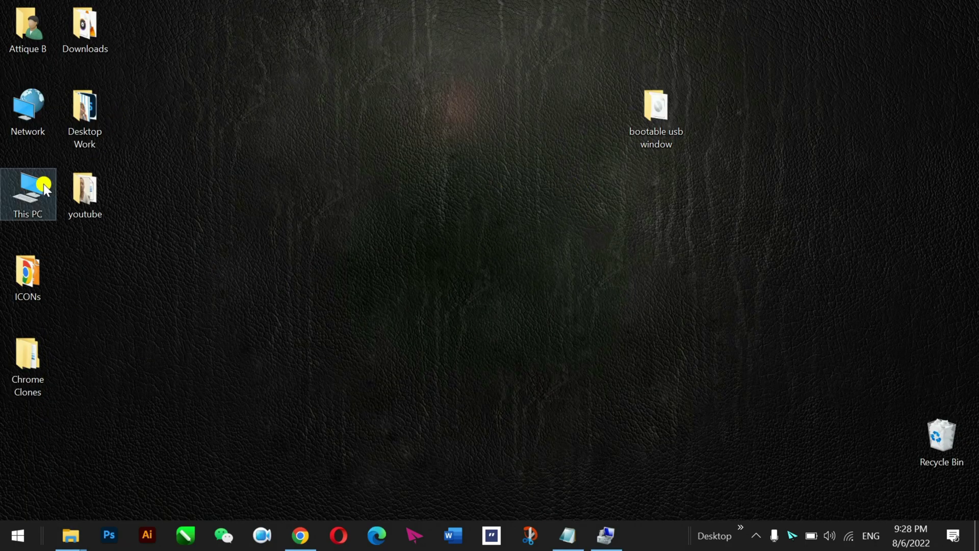
pyautogui.doubleClick(39, 192)
pyautogui.doubleClick(451, 217)
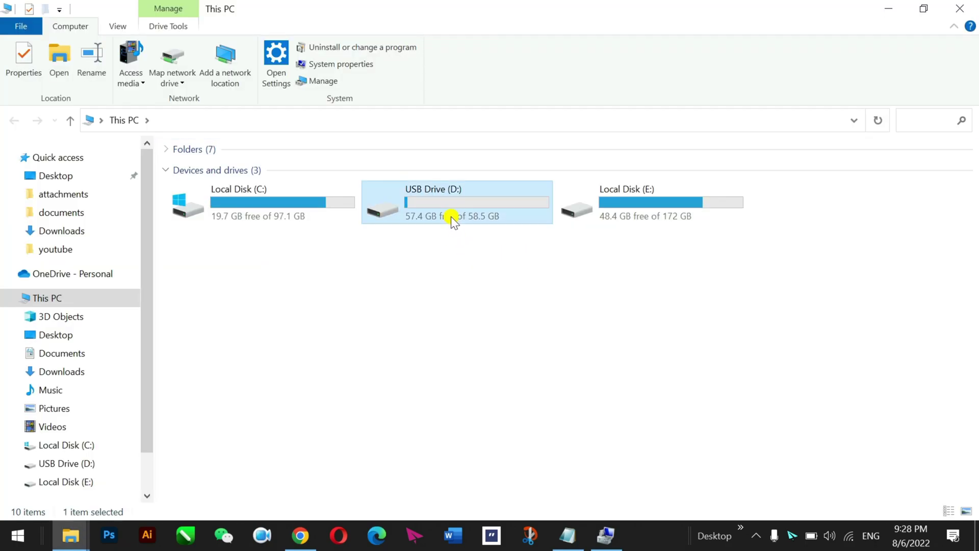
pyautogui.scroll(-10, 451, 216)
pyautogui.hotkey('alt', 'Left')
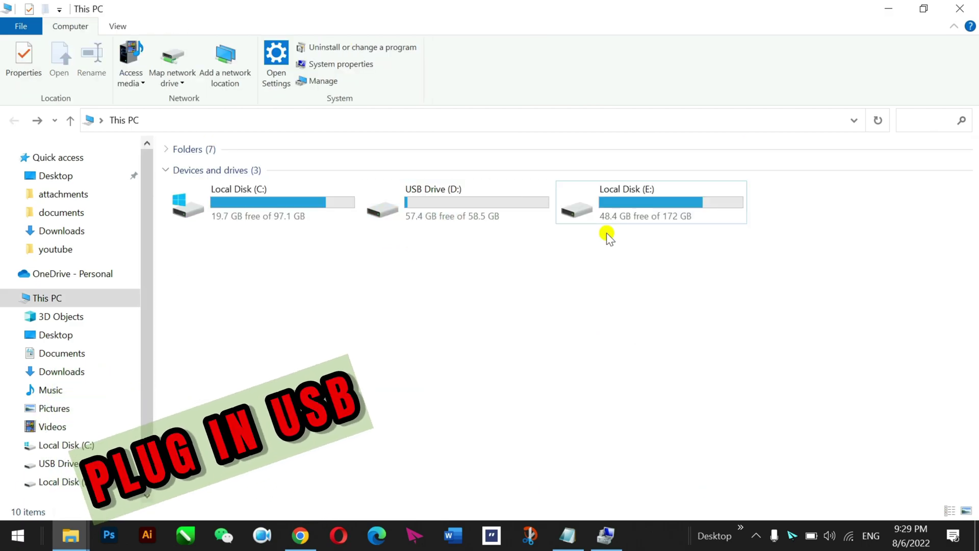
pyautogui.doubleClick(488, 192)
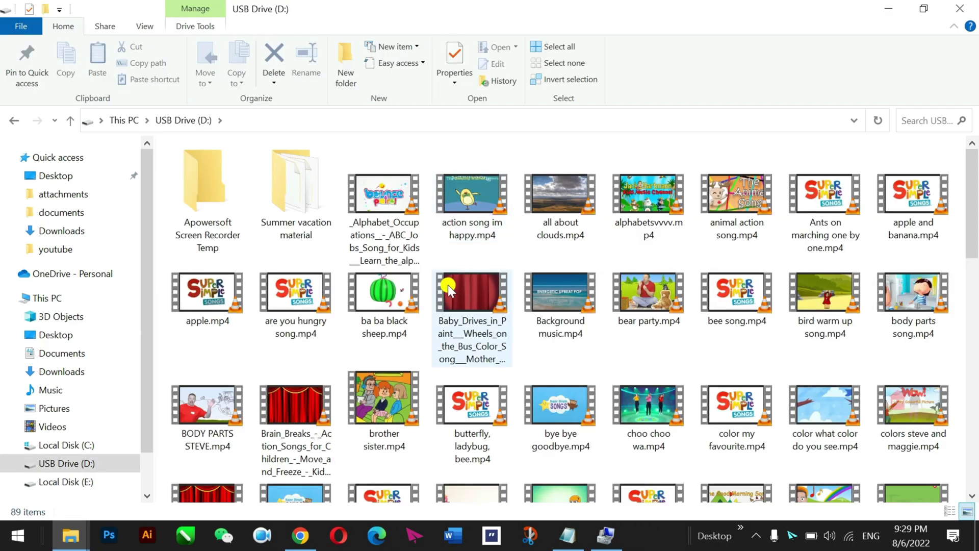
pyautogui.scroll(-4, 448, 283)
pyautogui.scroll(4, 449, 282)
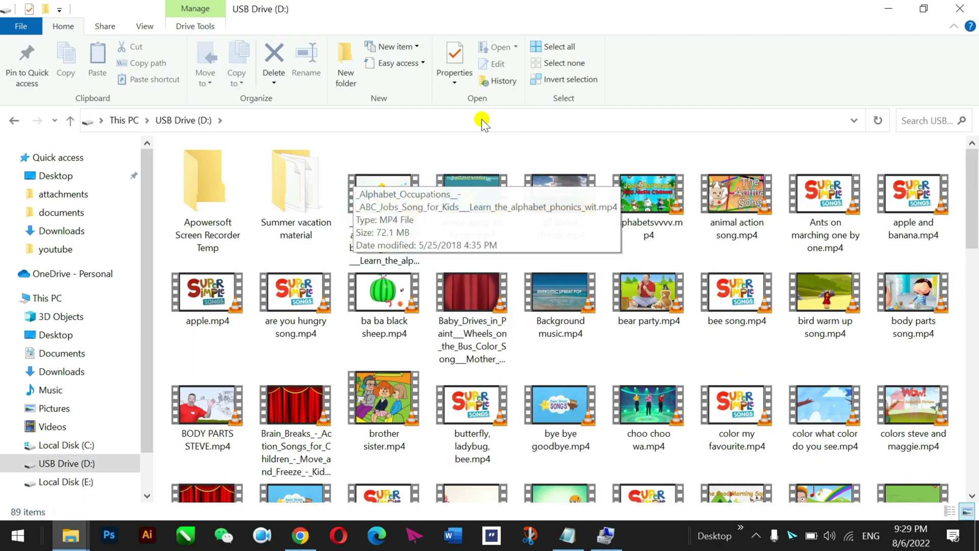
pyautogui.click(970, 6)
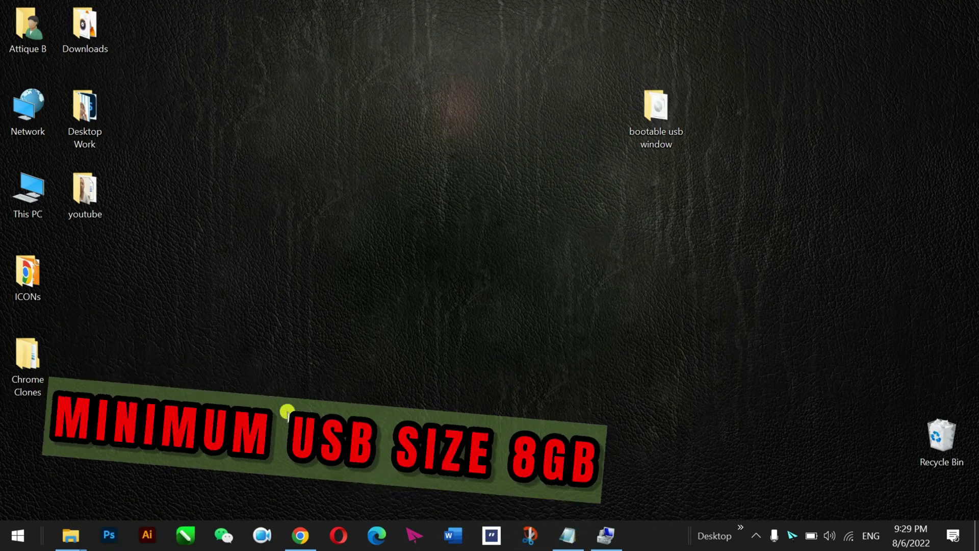
# Launch rufus-3.5.exe from the Make Bootable USB software folder
pyautogui.moveTo(94, 528)
pyautogui.click(77, 444)
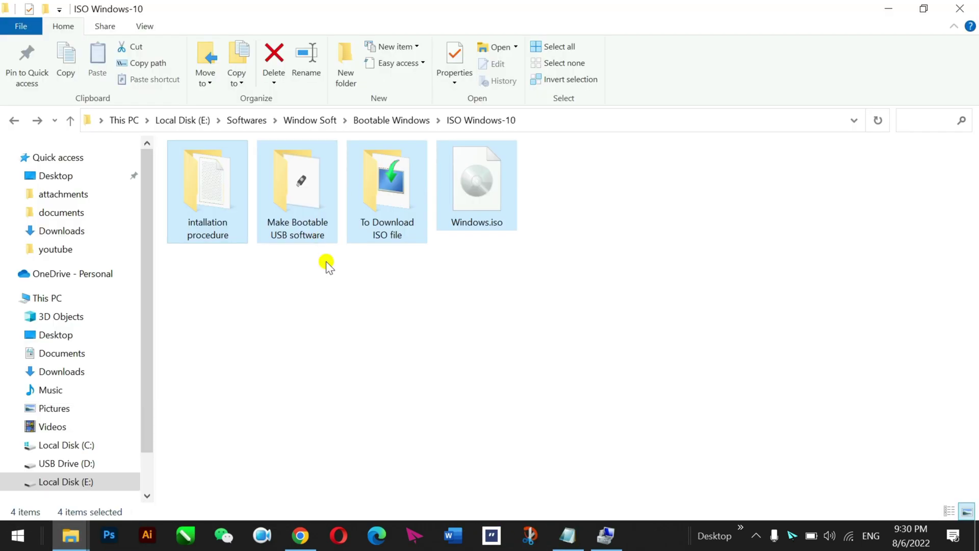
pyautogui.doubleClick(291, 223)
pyautogui.doubleClick(223, 194)
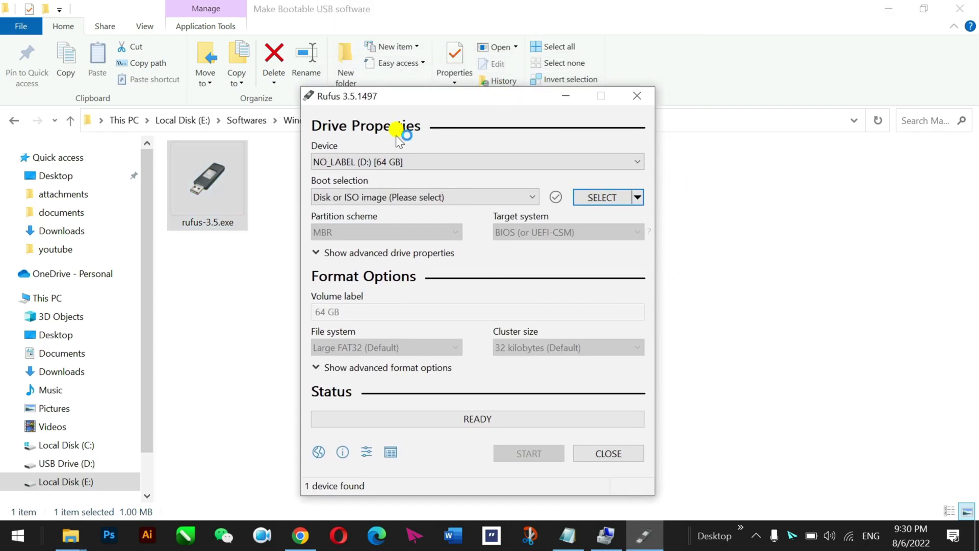
# Choose the 64 GB NO_LABEL (D:) drive as device and browse for a disk or ISO image
pyautogui.click(479, 158)
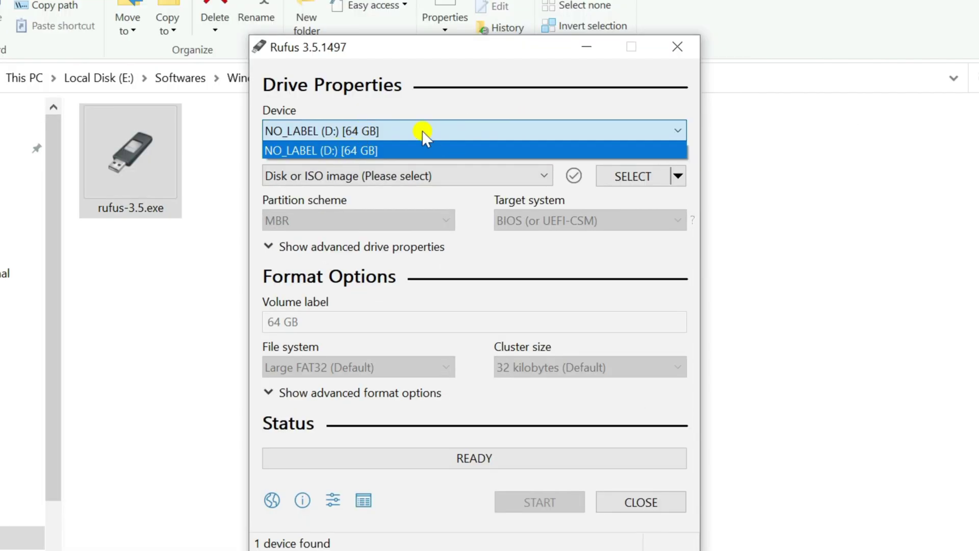
pyautogui.click(322, 151)
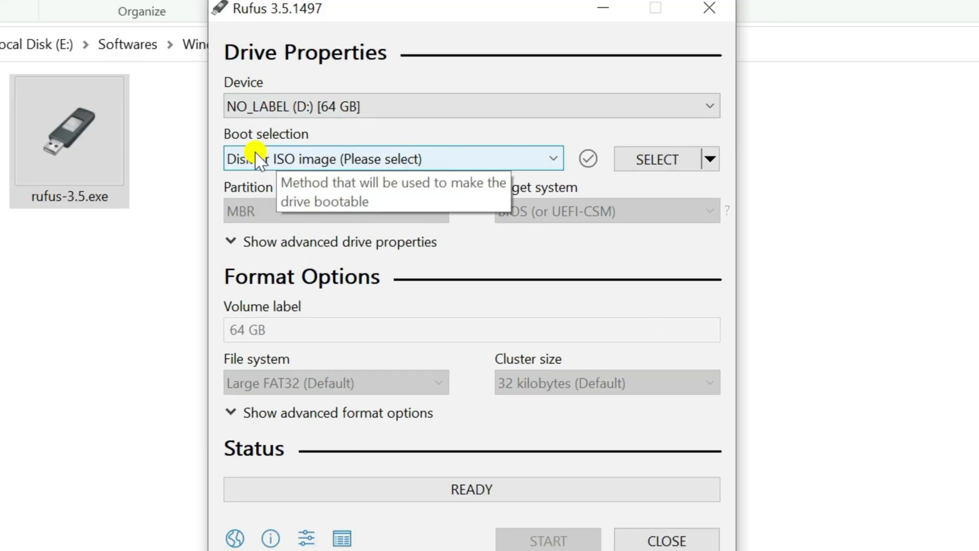
pyautogui.click(255, 159)
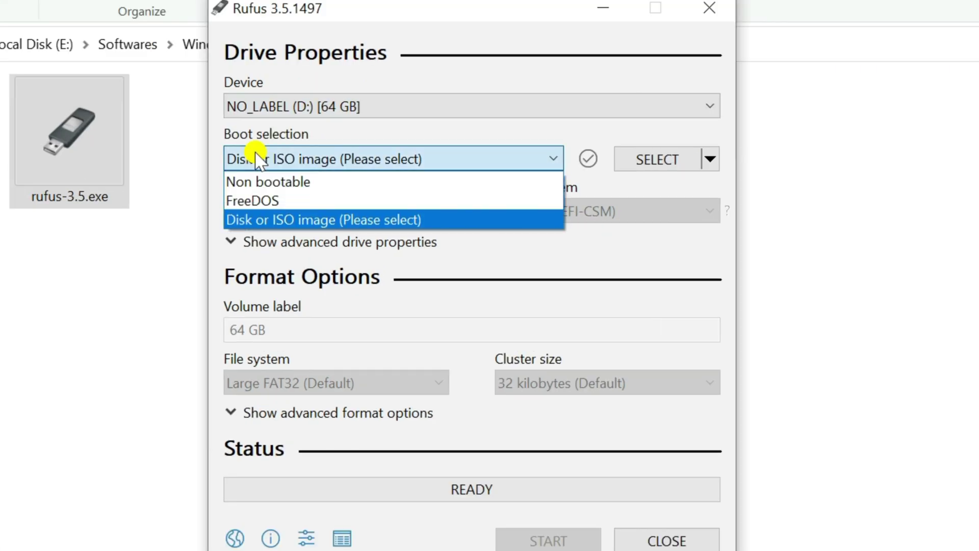
pyautogui.click(658, 159)
# Load Windows.iso from Desktop > bootable usb window as the Rufus boot image
pyautogui.scroll(1, 397, 264)
pyautogui.scroll(2, 387, 258)
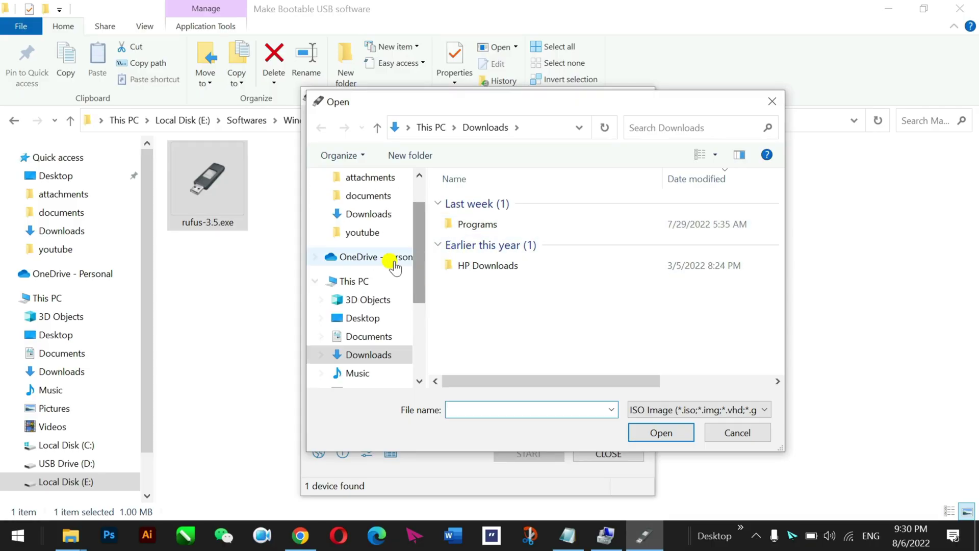
pyautogui.click(380, 208)
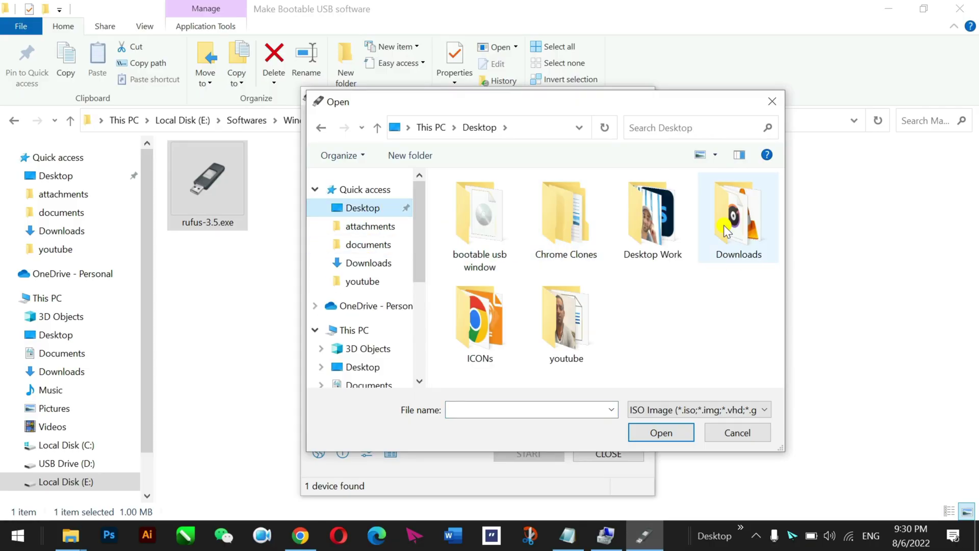
pyautogui.doubleClick(480, 224)
pyautogui.click(733, 233)
pyautogui.click(655, 432)
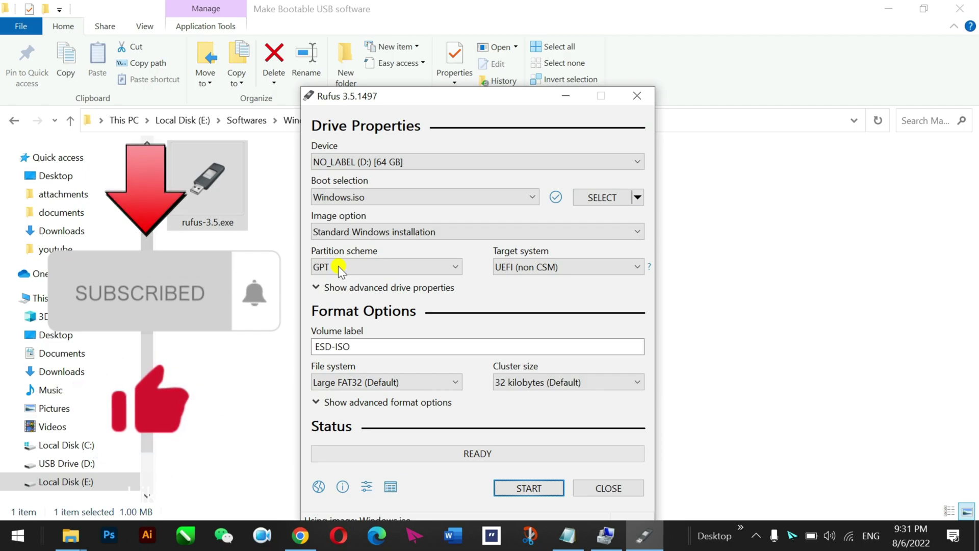
# Open Computer Management from This PC and show the Disk Management volume list
pyautogui.click(887, 10)
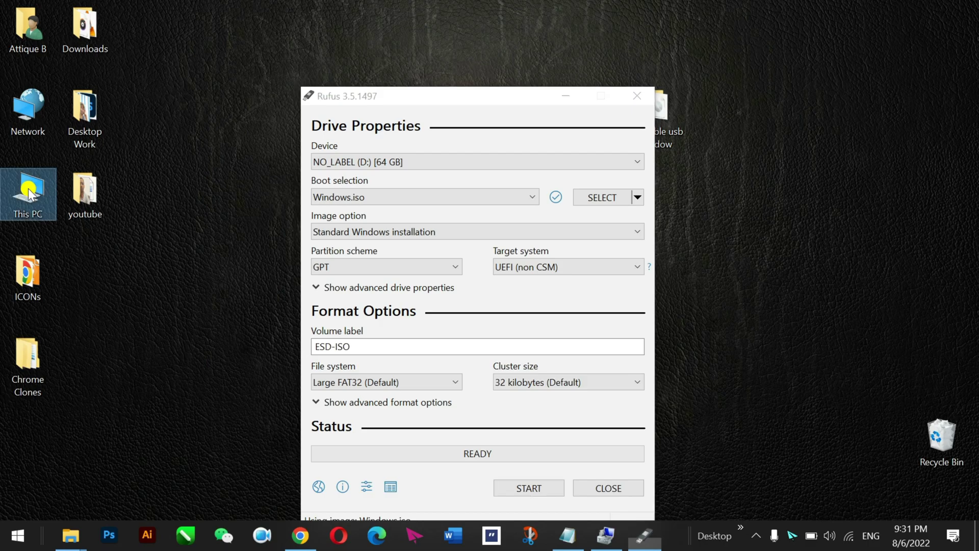
pyautogui.rightClick(29, 189)
pyautogui.click(71, 251)
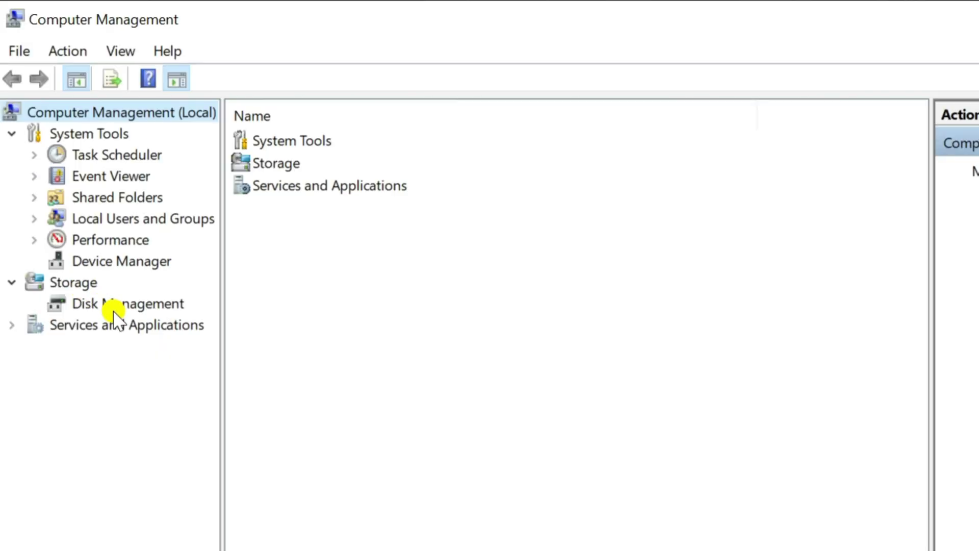
pyautogui.click(92, 197)
pyautogui.rightClick(92, 197)
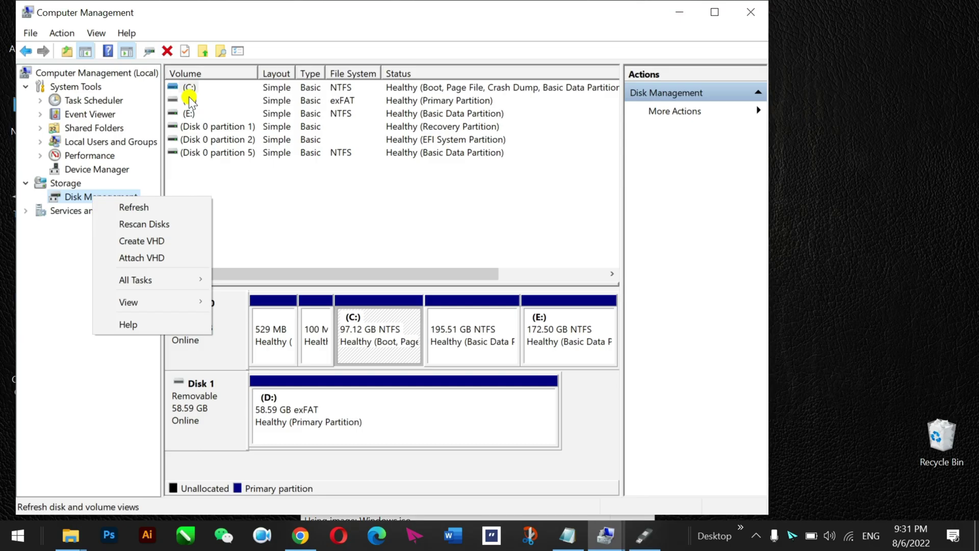
# Check that the HP SSD S700 disk behind C: uses GPT, then close both properties dialogs
pyautogui.click(263, 138)
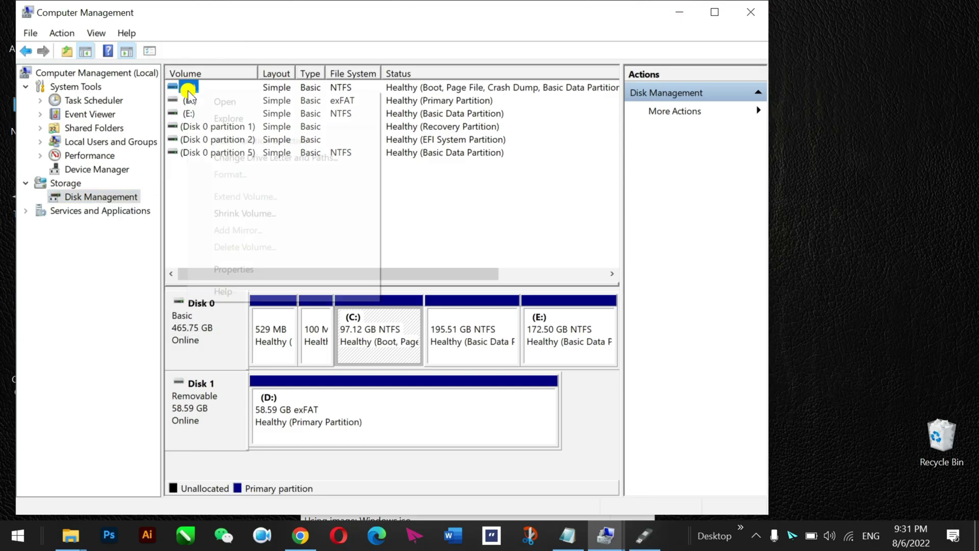
pyautogui.rightClick(263, 138)
pyautogui.click(237, 267)
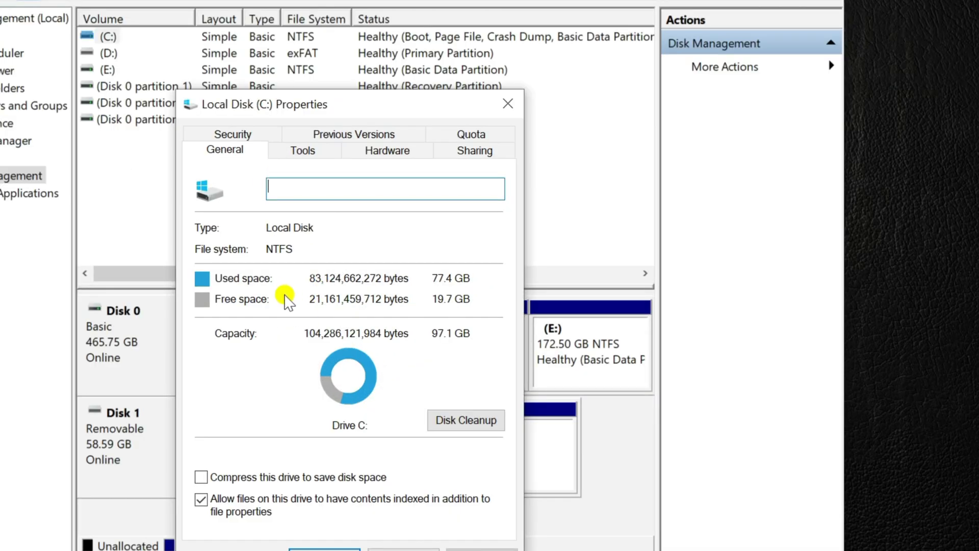
pyautogui.click(401, 151)
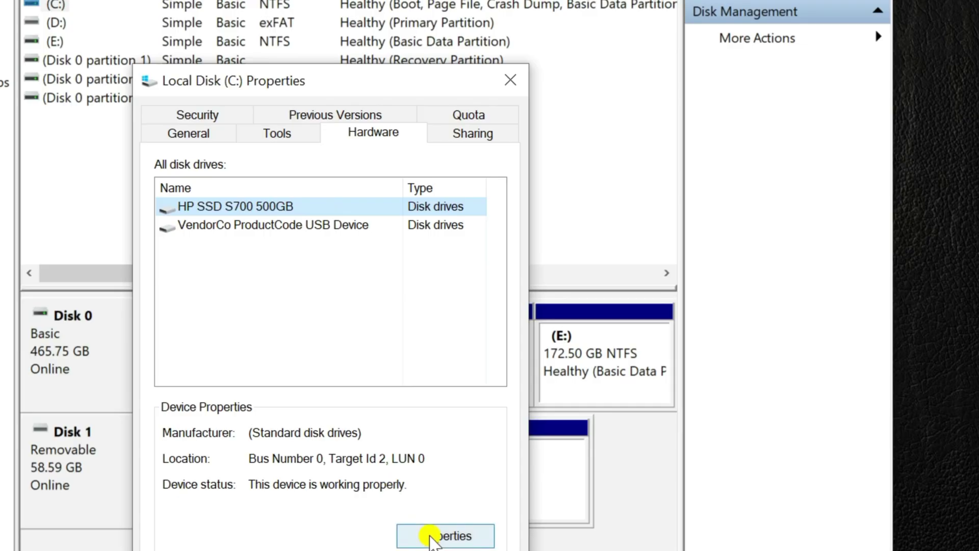
pyautogui.click(430, 536)
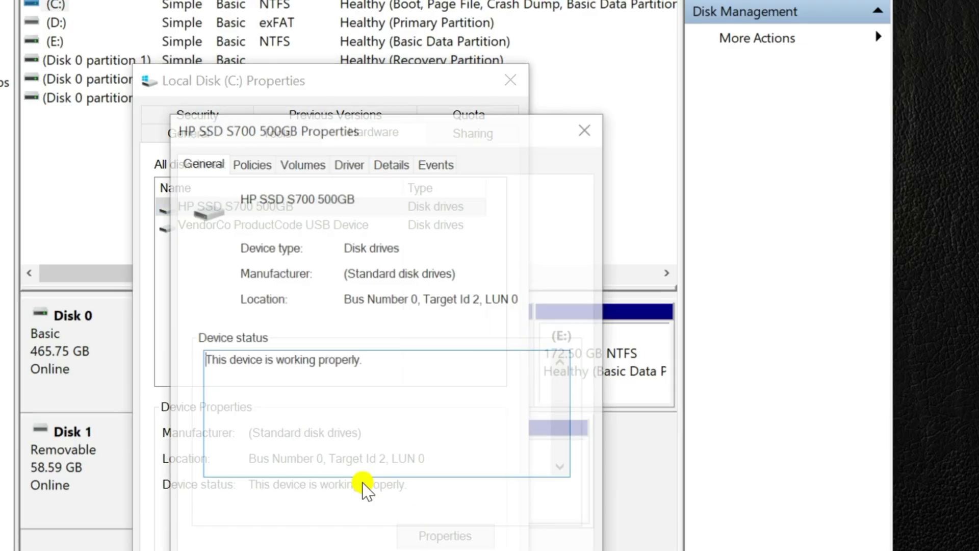
pyautogui.click(309, 166)
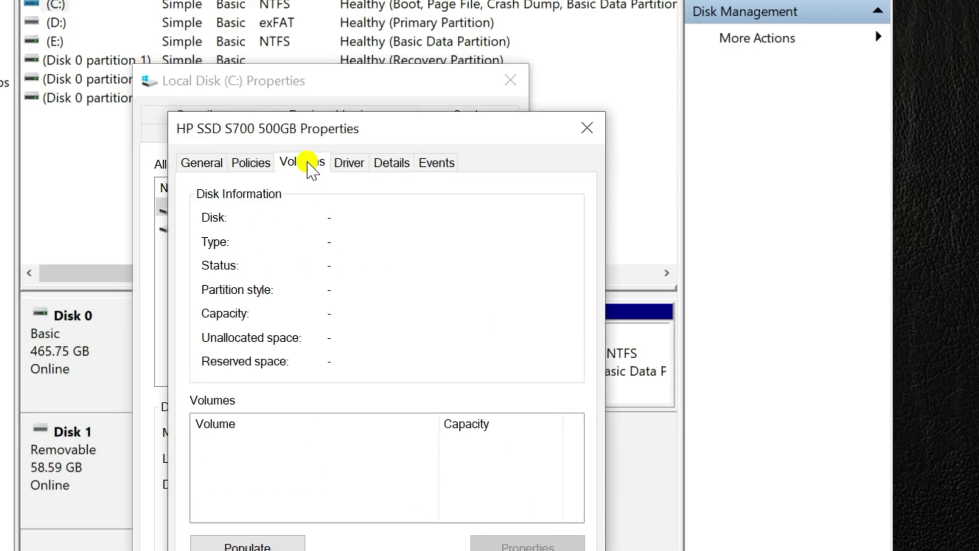
pyautogui.click(238, 545)
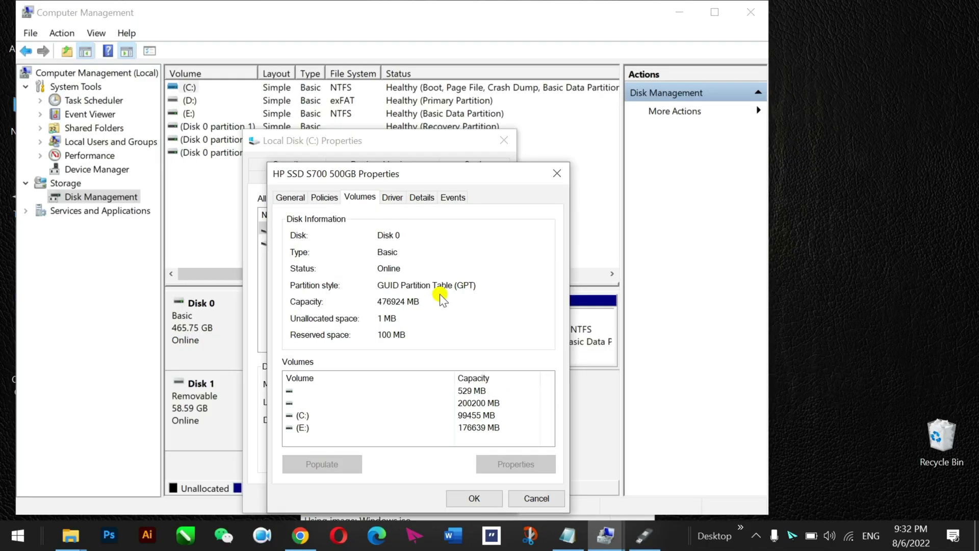
pyautogui.click(555, 174)
pyautogui.click(506, 145)
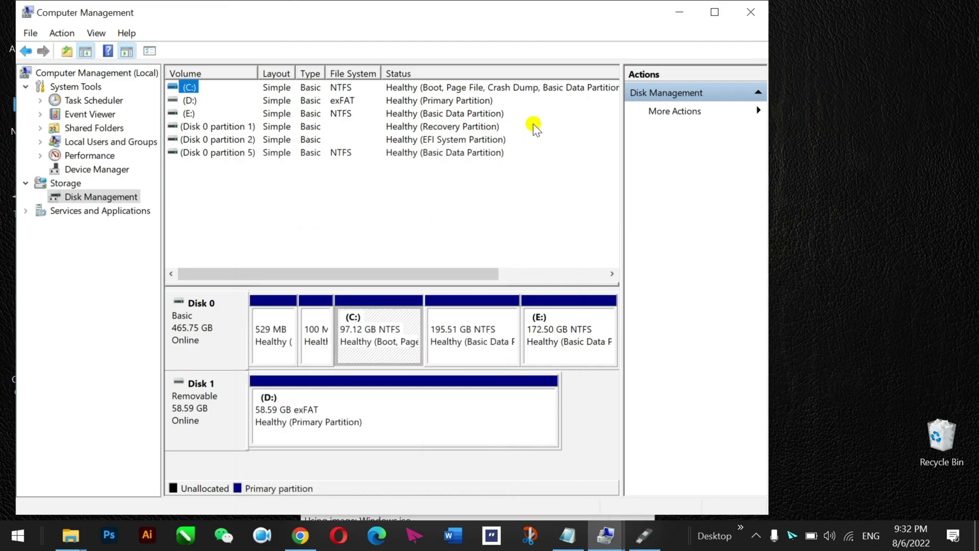
# Close Computer Management and move the Rufus window higher on screen
pyautogui.click(742, 14)
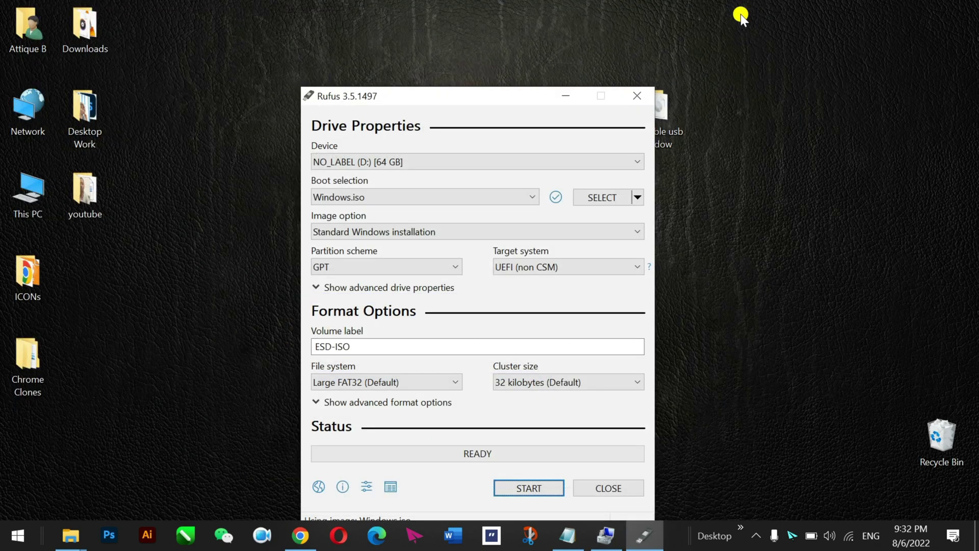
pyautogui.moveTo(512, 92); pyautogui.dragTo(519, 60)
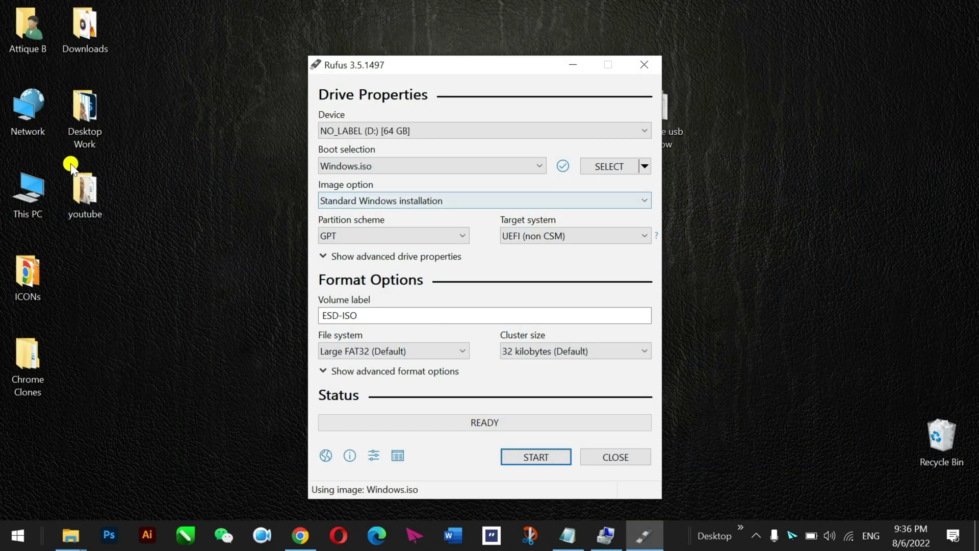
# Quick-format USB Drive (D:) as exFAT with default settings and close the format window
pyautogui.doubleClick(36, 192)
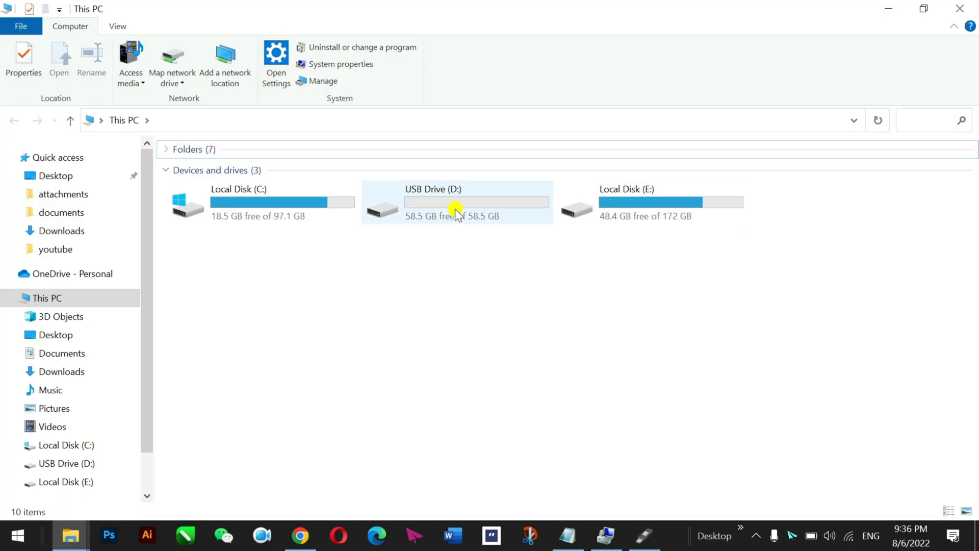
pyautogui.click(456, 211)
pyautogui.rightClick(457, 213)
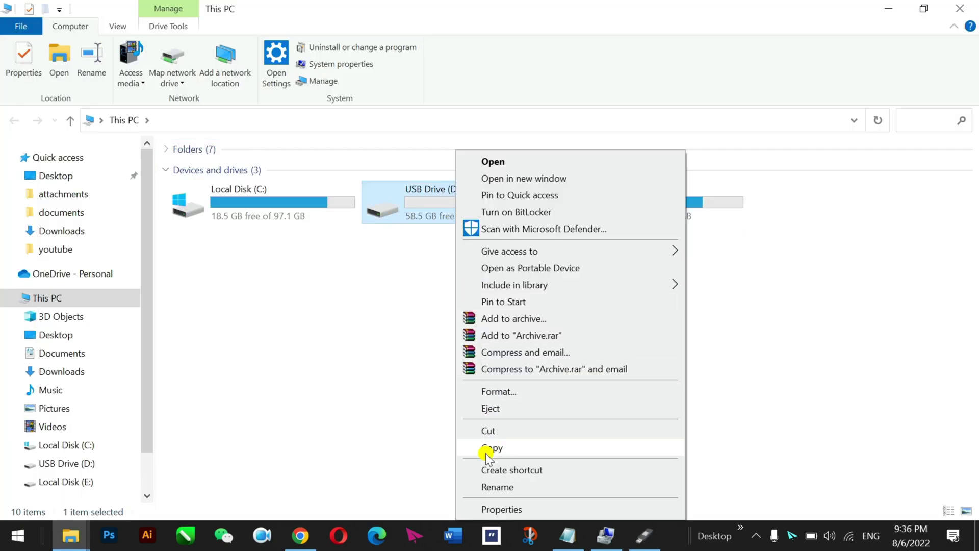
pyautogui.click(525, 390)
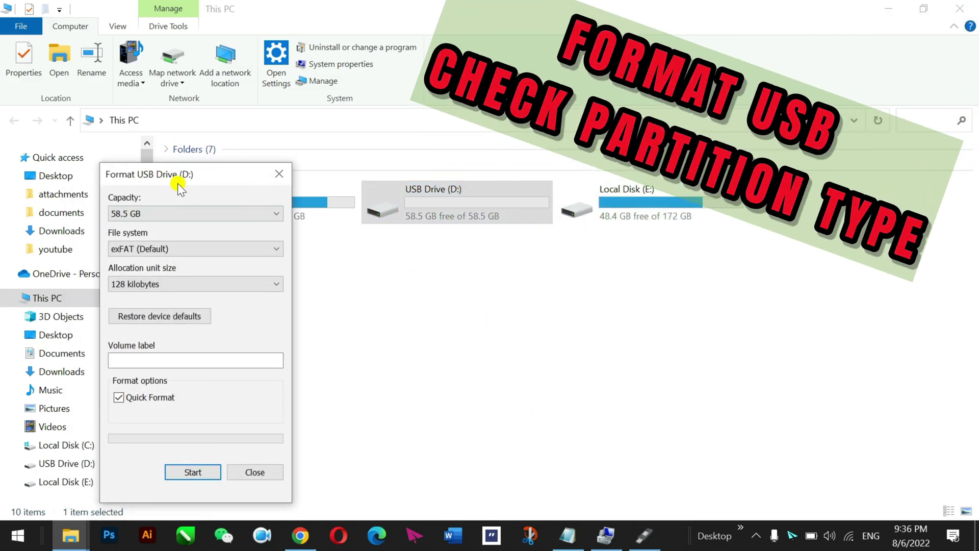
pyautogui.moveTo(179, 185); pyautogui.dragTo(404, 126)
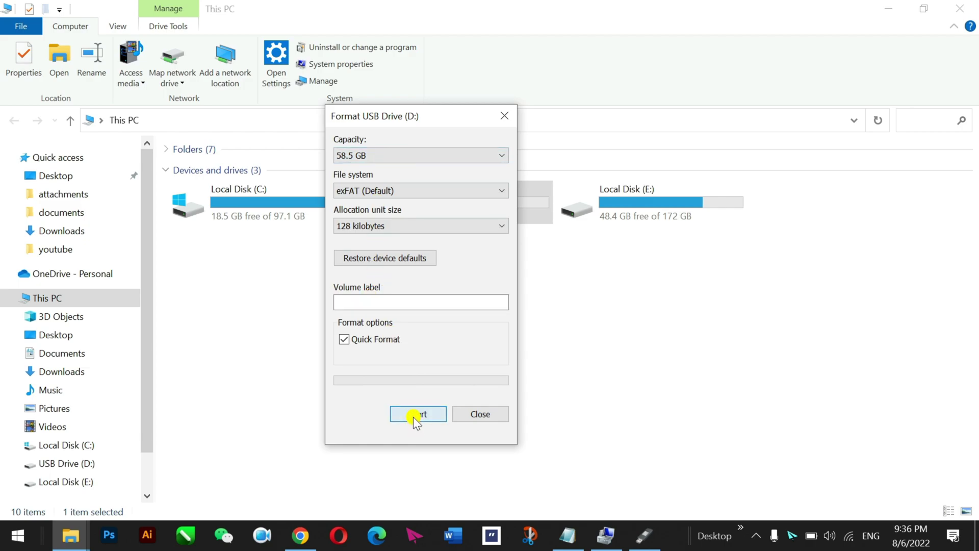
pyautogui.click(445, 414)
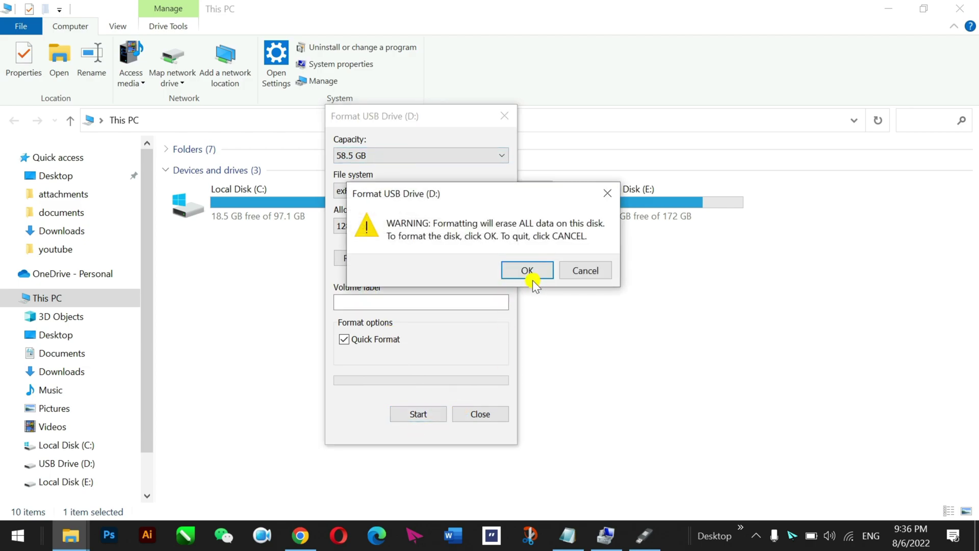
pyautogui.click(531, 281)
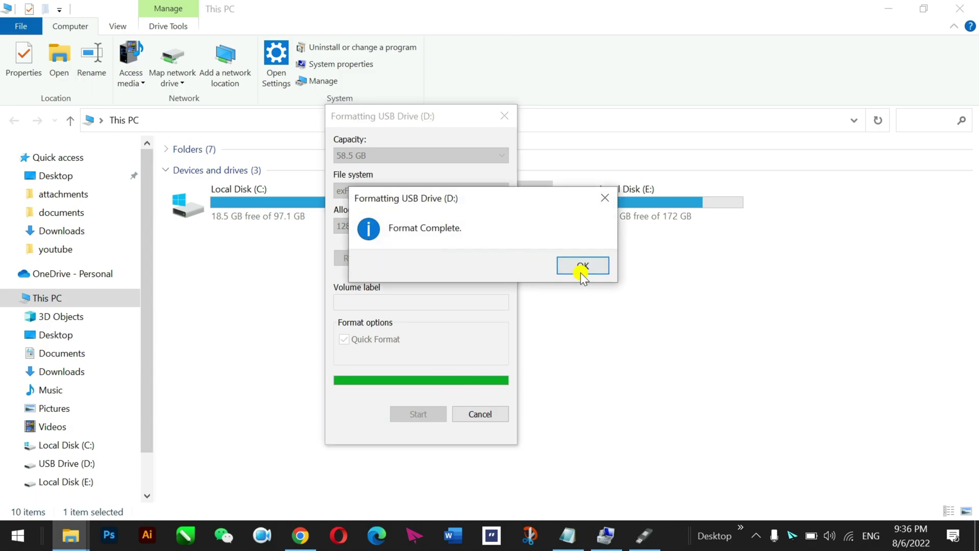
pyautogui.click(582, 265)
pyautogui.click(475, 415)
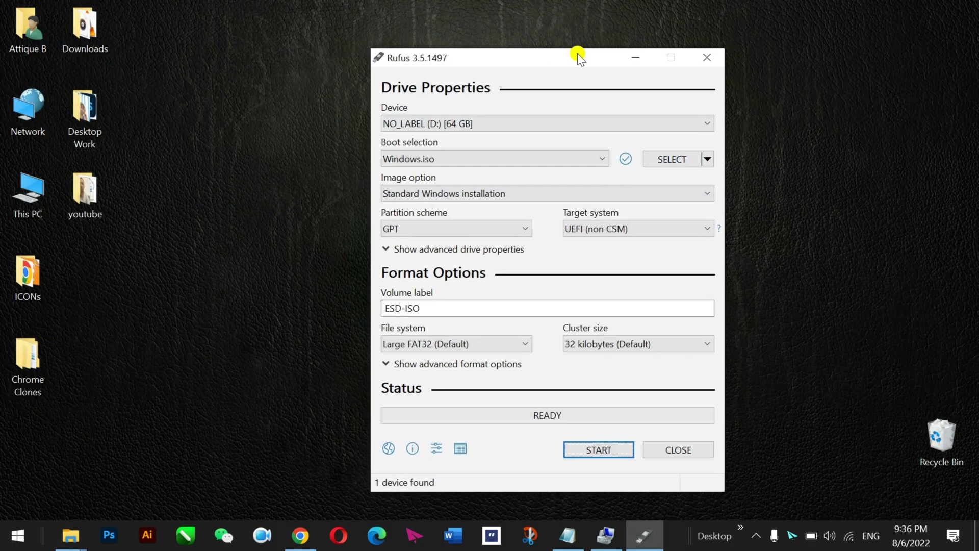
# Switch the partition scheme to MBR and then back to GPT
pyautogui.click(414, 230)
pyautogui.click(406, 242)
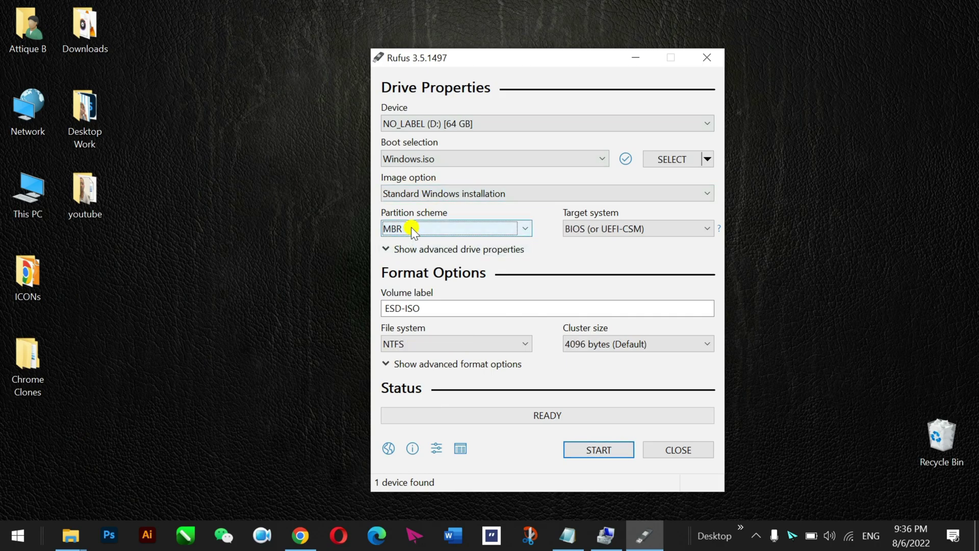
pyautogui.click(408, 228)
pyautogui.click(410, 255)
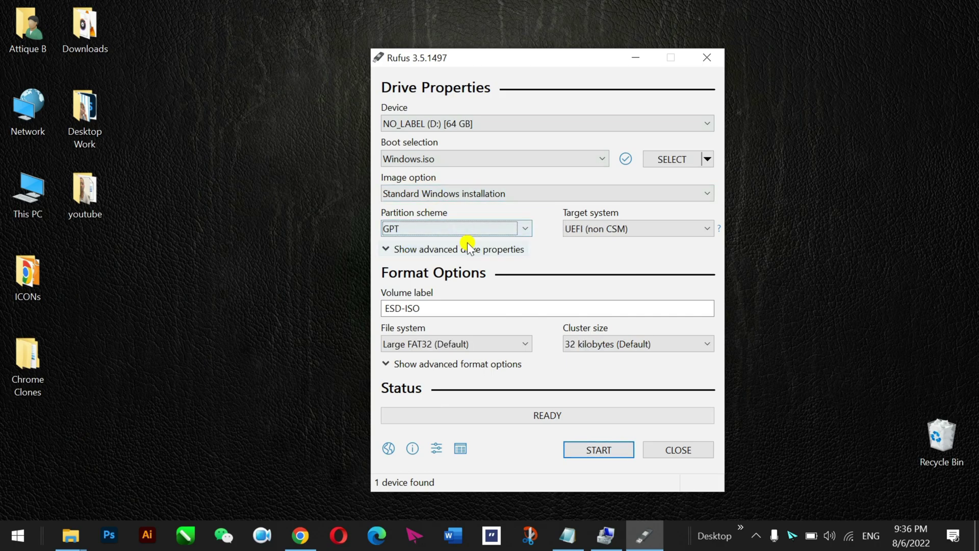
# Replace the ESD-ISO volume label with a custom label, keep the 64 GB drive, and start
pyautogui.click(435, 309)
pyautogui.hotkey('ctrl', 'a')
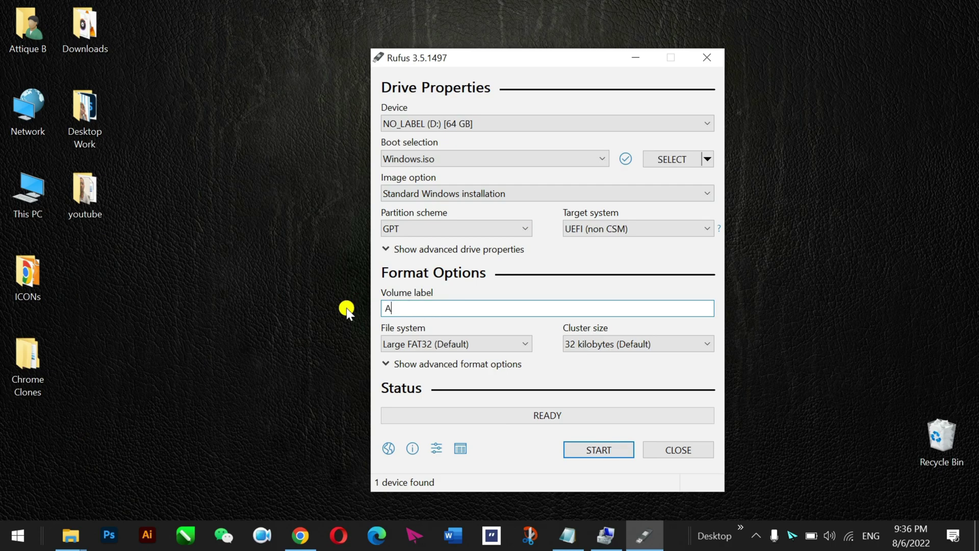
pyautogui.write('Techy Attique Syed')
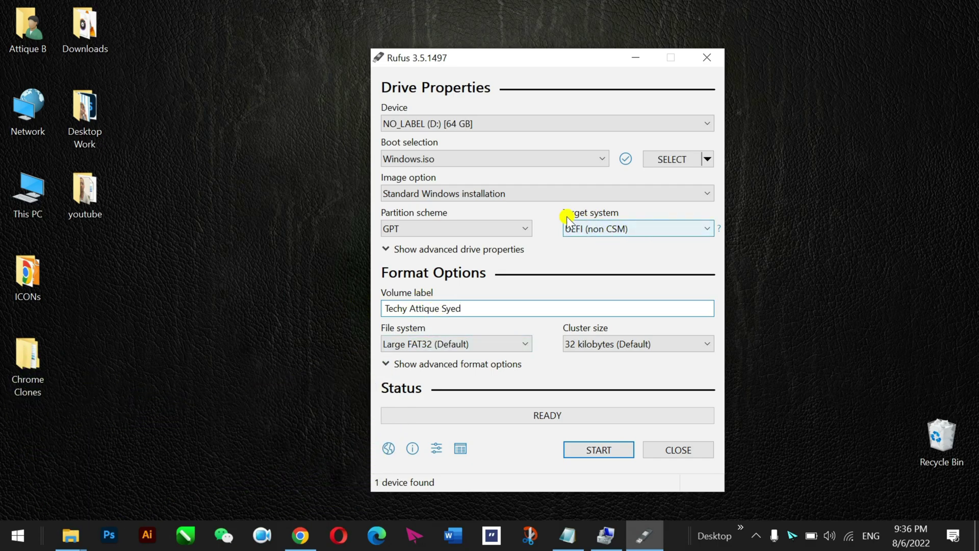
pyautogui.click(463, 125)
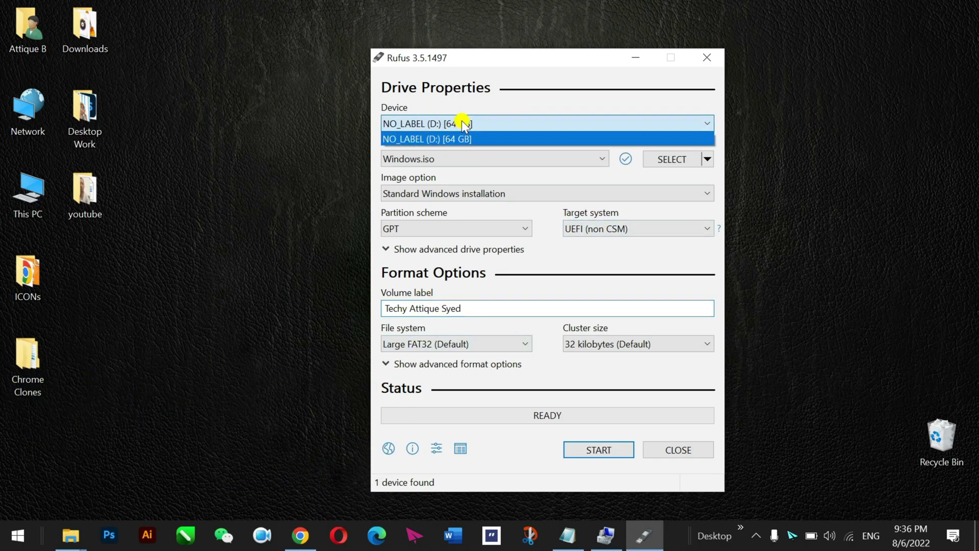
pyautogui.click(463, 124)
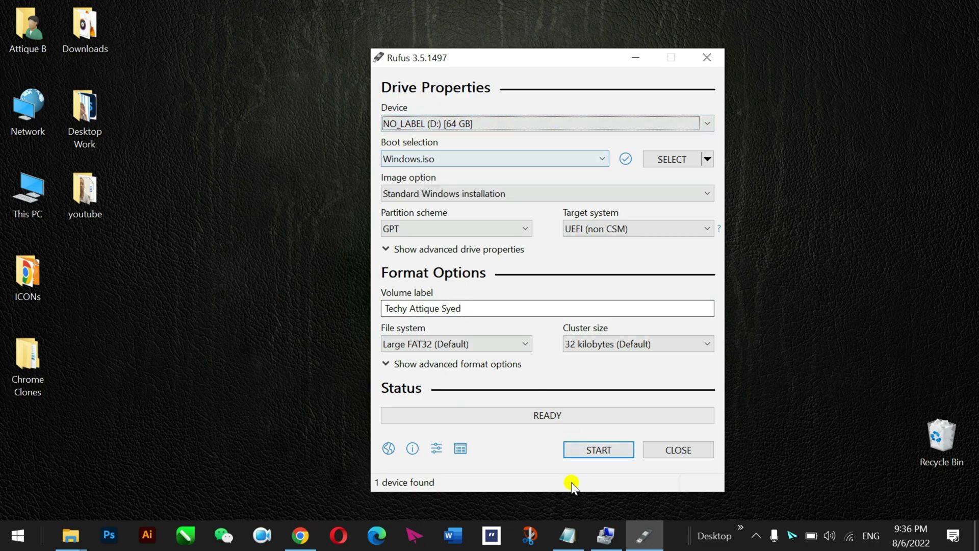
pyautogui.click(592, 451)
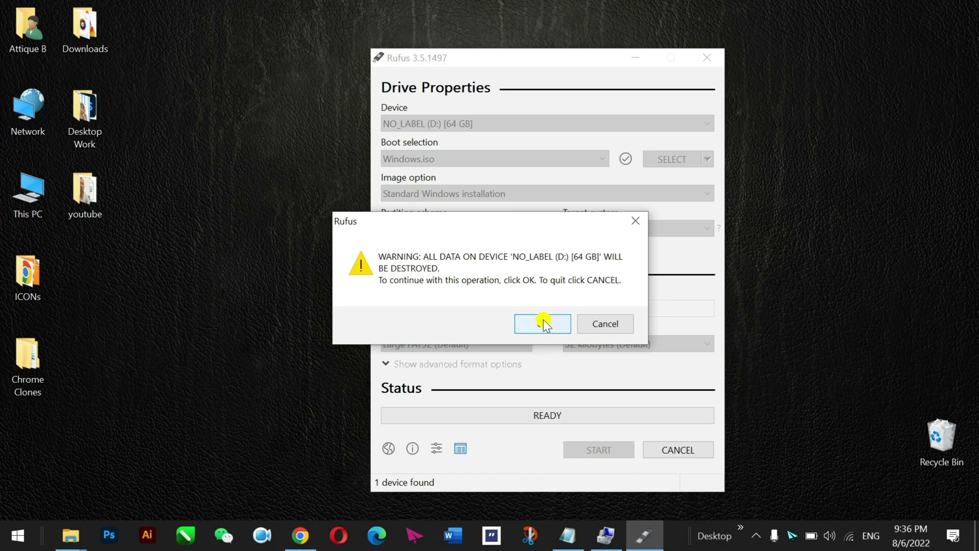
# Confirm erasing the 64 GB D: drive and let Rufus write Windows.iso until READY
pyautogui.click(543, 323)
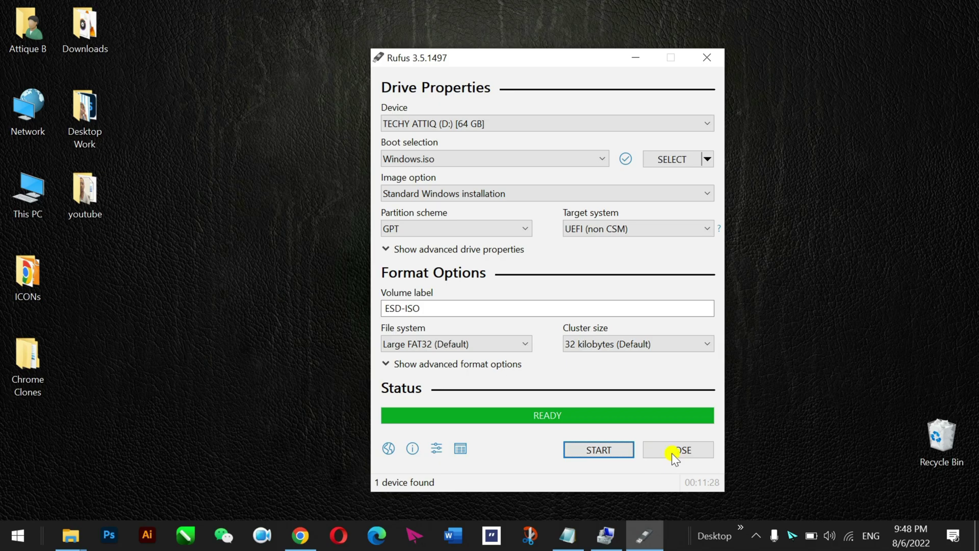
# Close Rufus now that the bootable Windows USB drive is ready
pyautogui.click(676, 450)
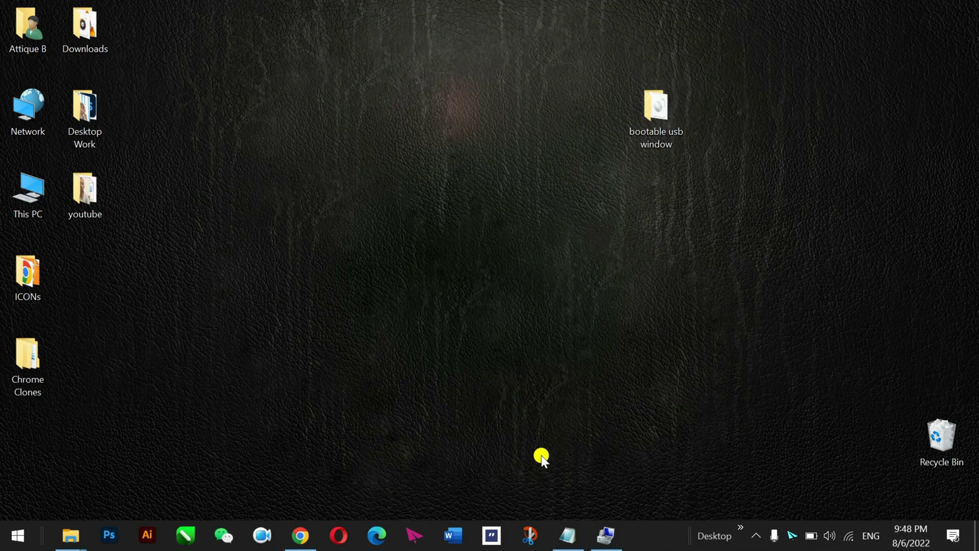